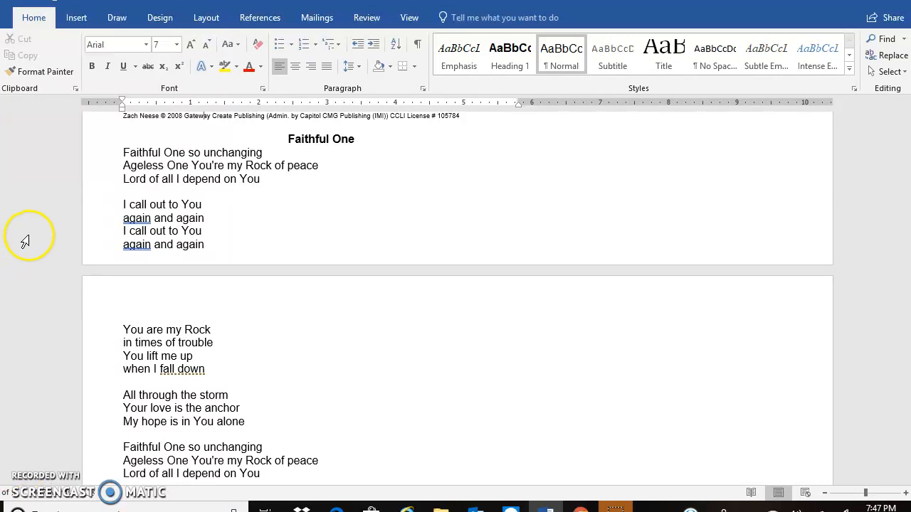
- Copy the full lyrics of the song "Faithful One" from the document, without its title and copyright line
{"action": "left_click", "coordinate": [125, 152]}
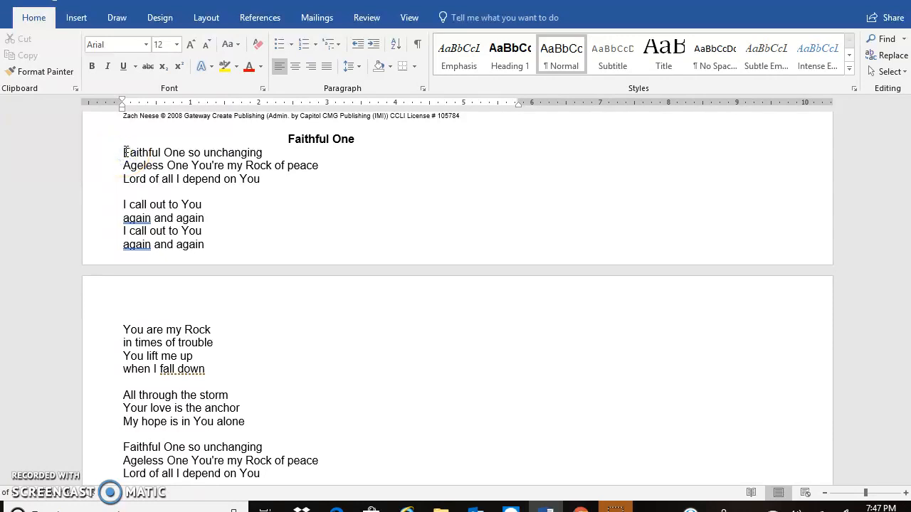
{"action": "left_click_drag", "start_coordinate": [124, 152], "coordinate": [247, 372]}
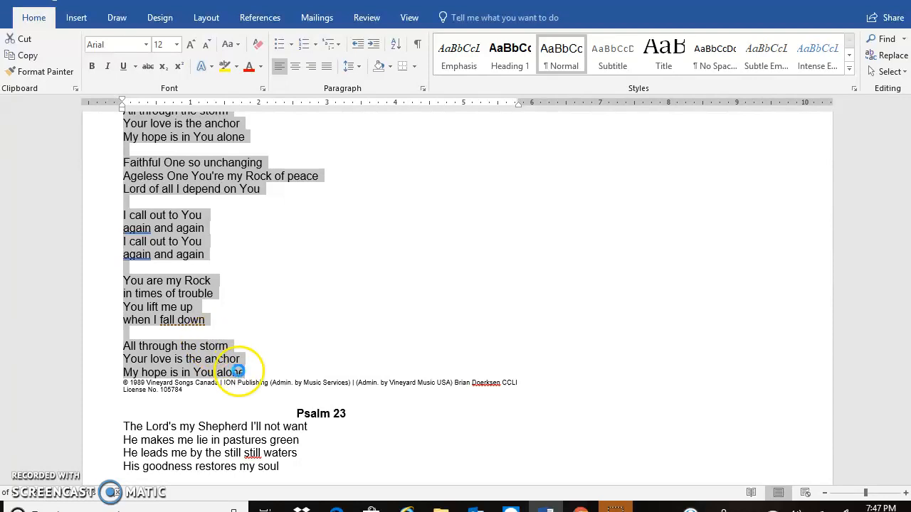
{"action": "left_click", "coordinate": [26, 57]}
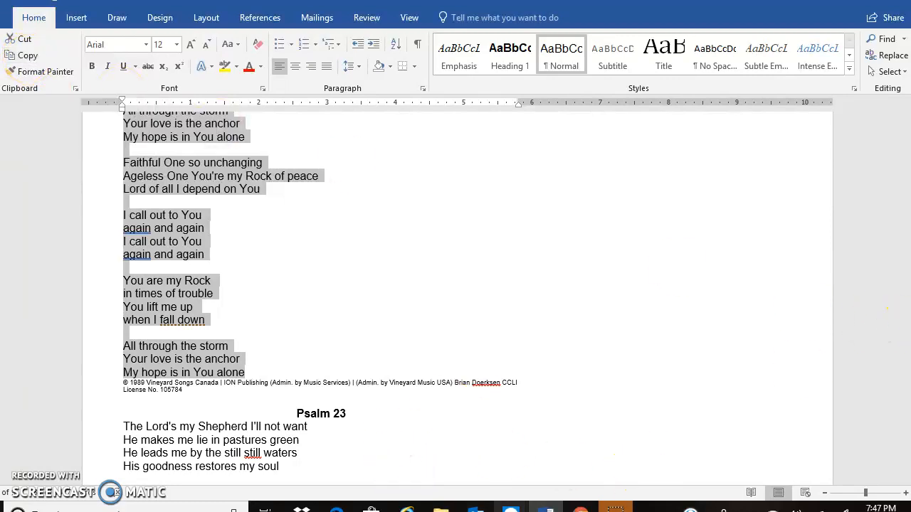
- Switch to ProPresenter and start an import of text from the clipboard
{"action": "mouse_move", "coordinate": [546, 507]}
{"action": "left_click", "coordinate": [569, 469]}
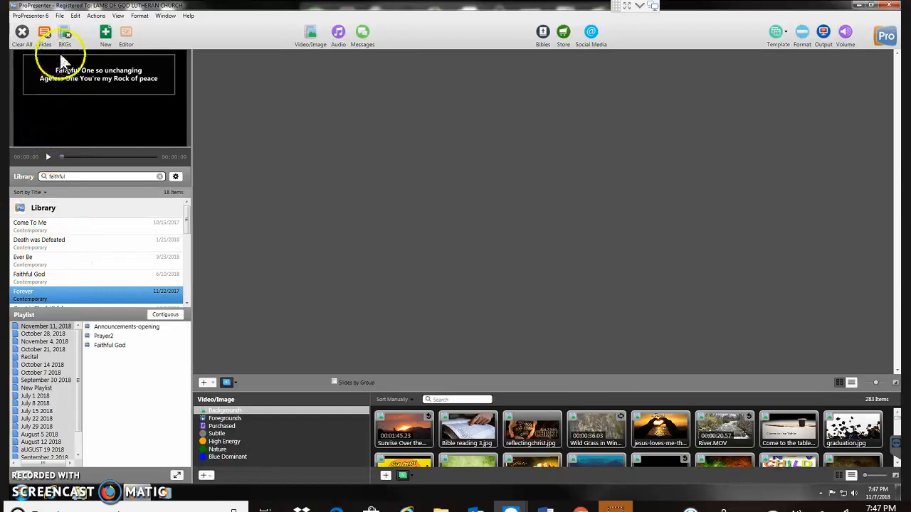
{"action": "left_click", "coordinate": [61, 17]}
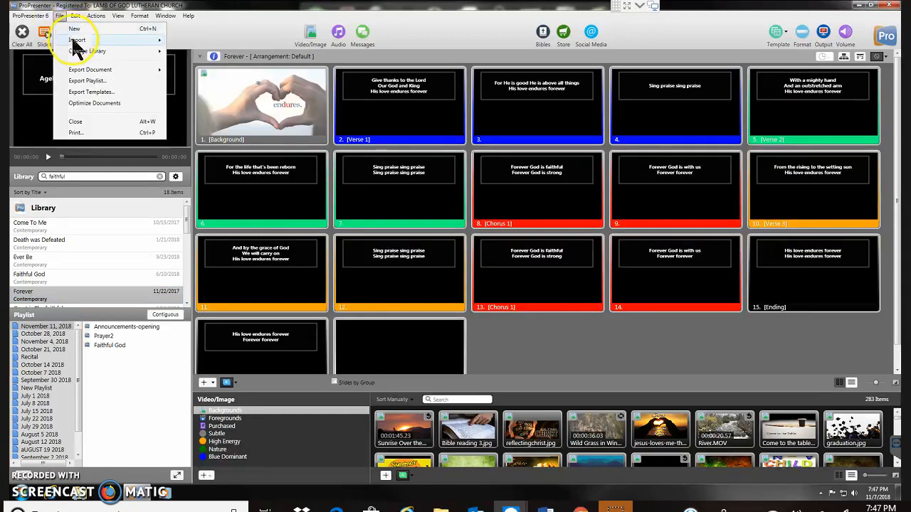
{"action": "mouse_move", "coordinate": [74, 41]}
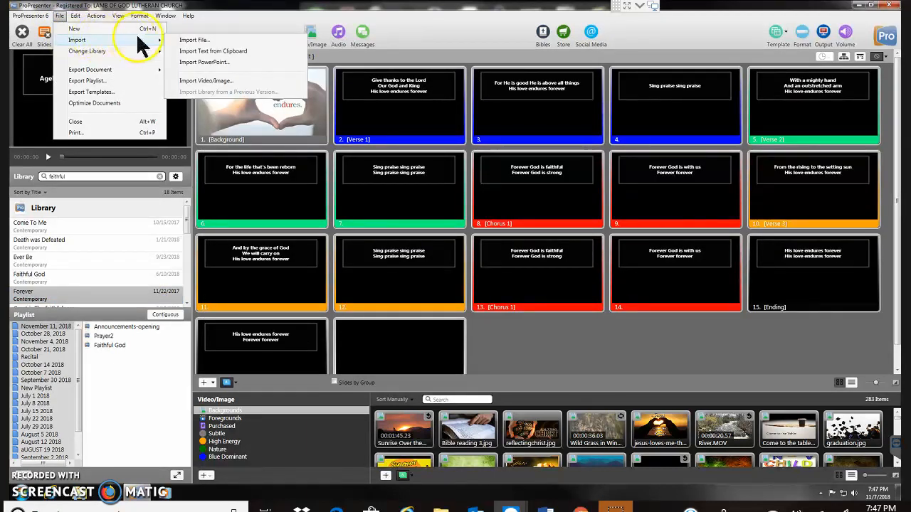
{"action": "left_click", "coordinate": [195, 54]}
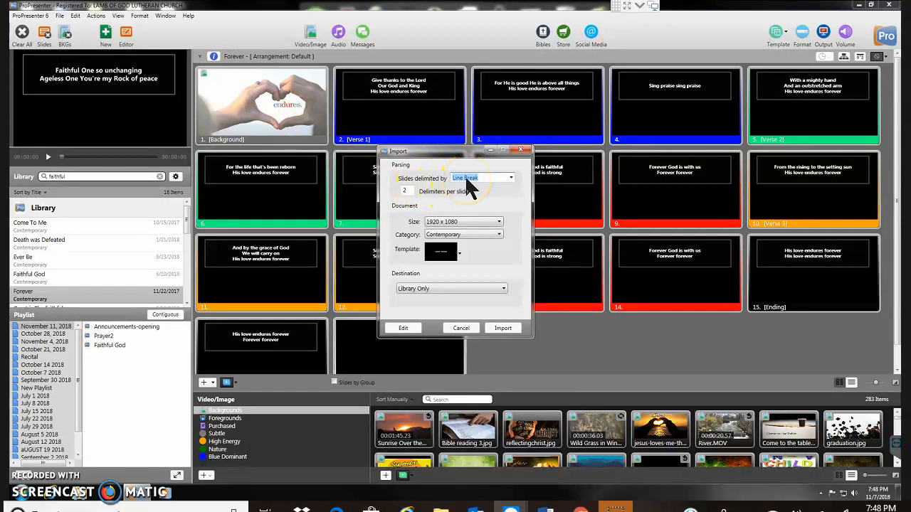
- Import the lyrics with 2 line-break delimiters per slide, using Template 1 of the Upper Third group, into the library only
{"action": "left_click", "coordinate": [413, 190]}
{"action": "left_click", "coordinate": [459, 261]}
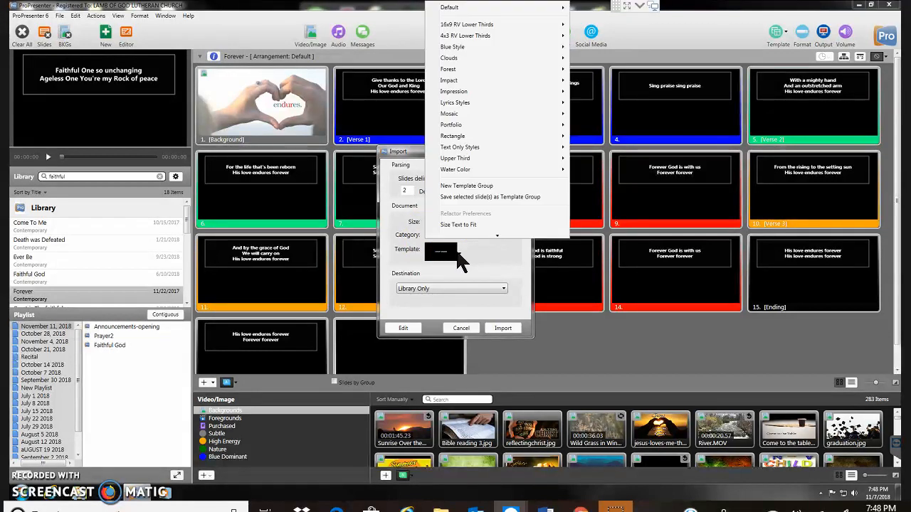
{"action": "mouse_move", "coordinate": [461, 158]}
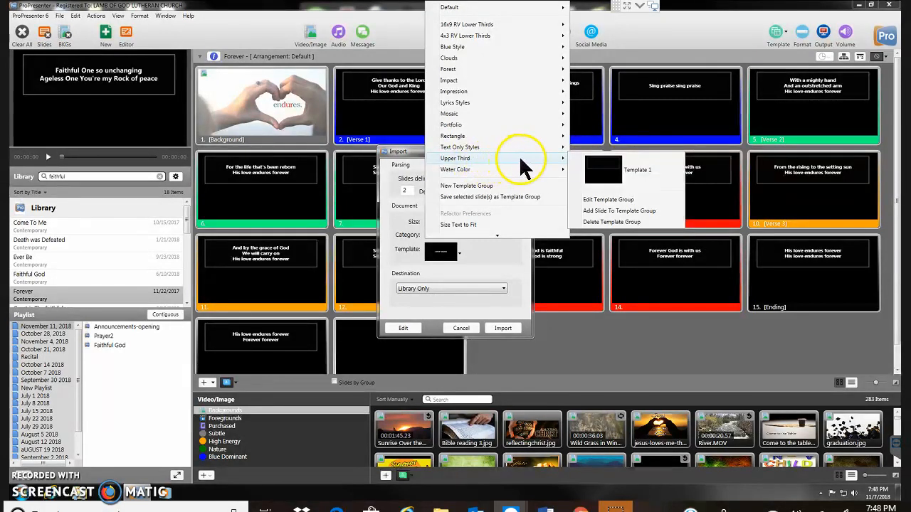
{"action": "left_click", "coordinate": [598, 171]}
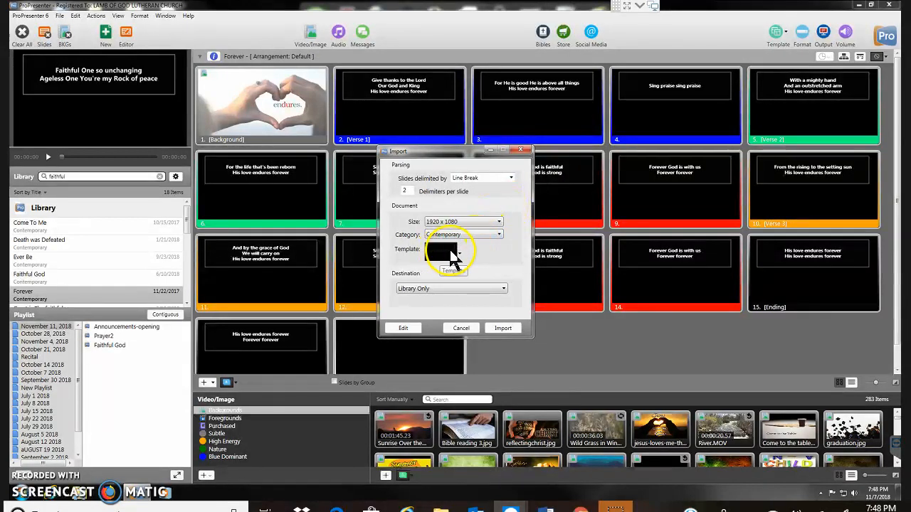
{"action": "left_click", "coordinate": [504, 329]}
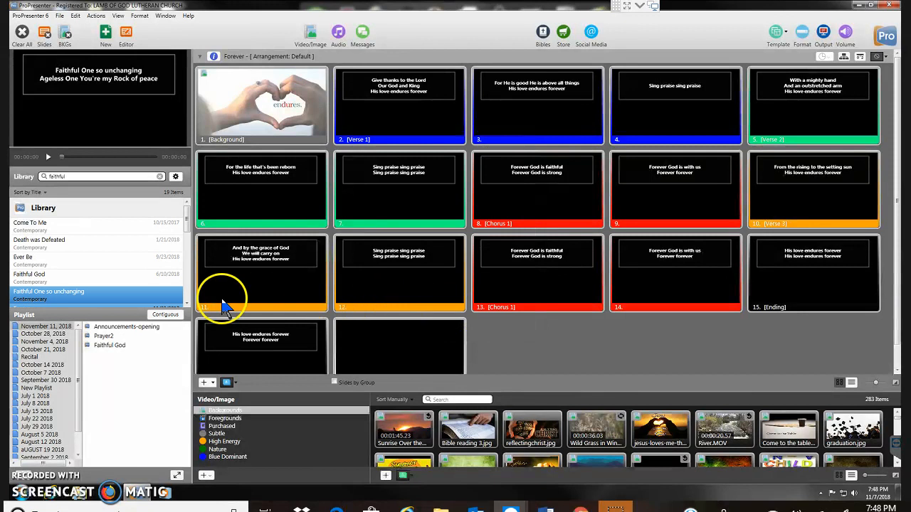
{"action": "right_click", "coordinate": [118, 301]}
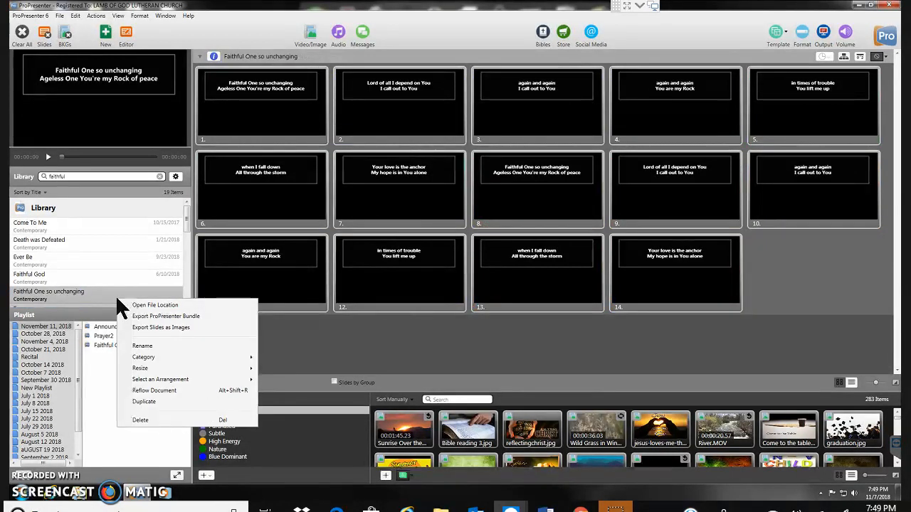
{"action": "left_click", "coordinate": [143, 357]}
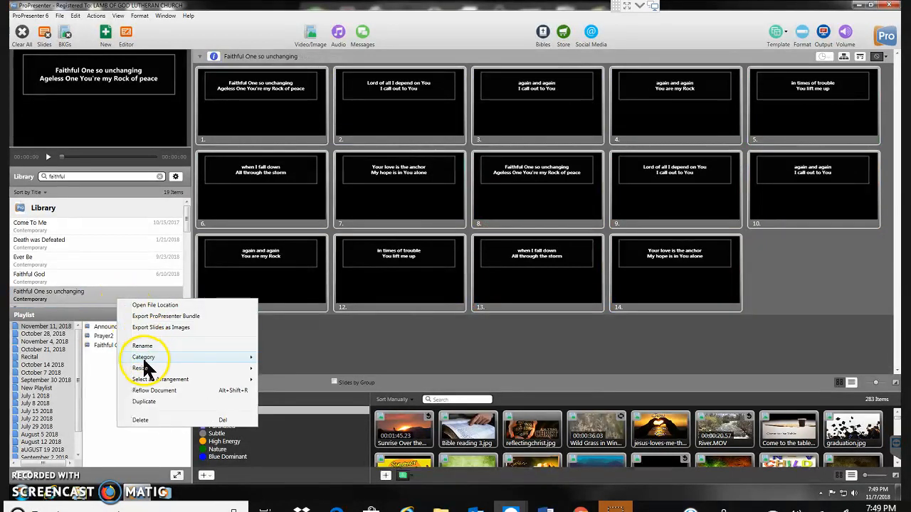
{"action": "key", "text": "Escape"}
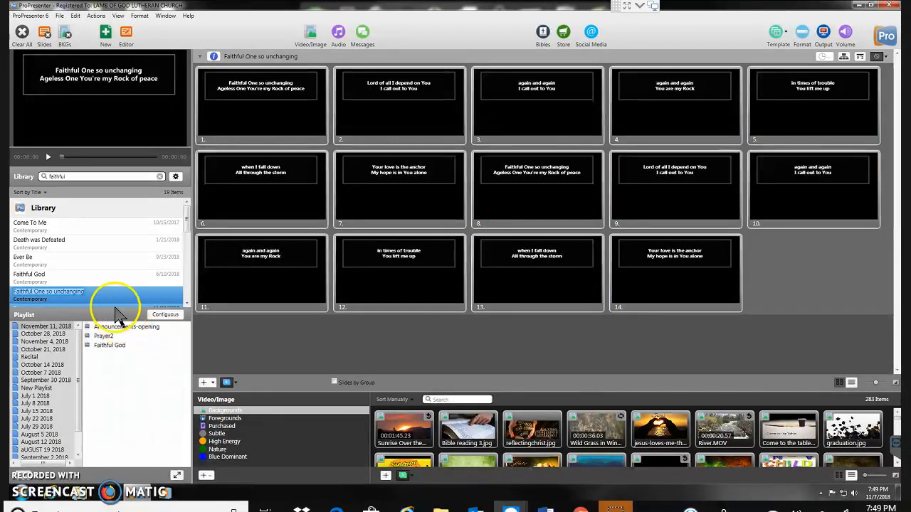
{"action": "left_click", "coordinate": [95, 282]}
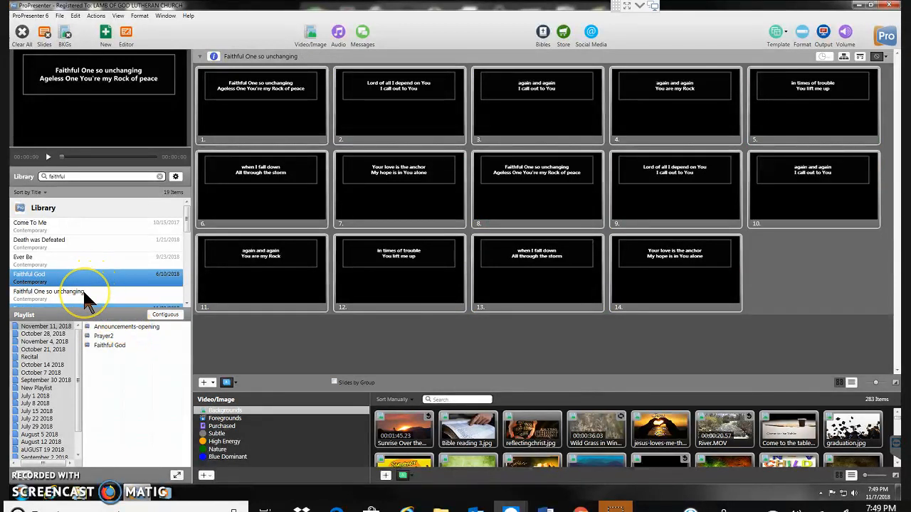
- Rename the imported library song "Faithful One so unchanging" as "Faithful One"
{"action": "left_click", "coordinate": [83, 289]}
{"action": "right_click", "coordinate": [83, 289]}
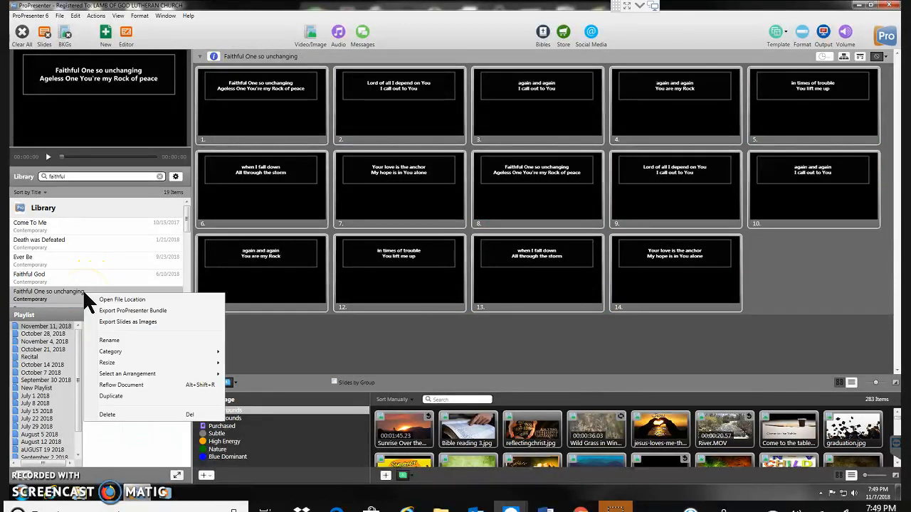
{"action": "left_click", "coordinate": [110, 342]}
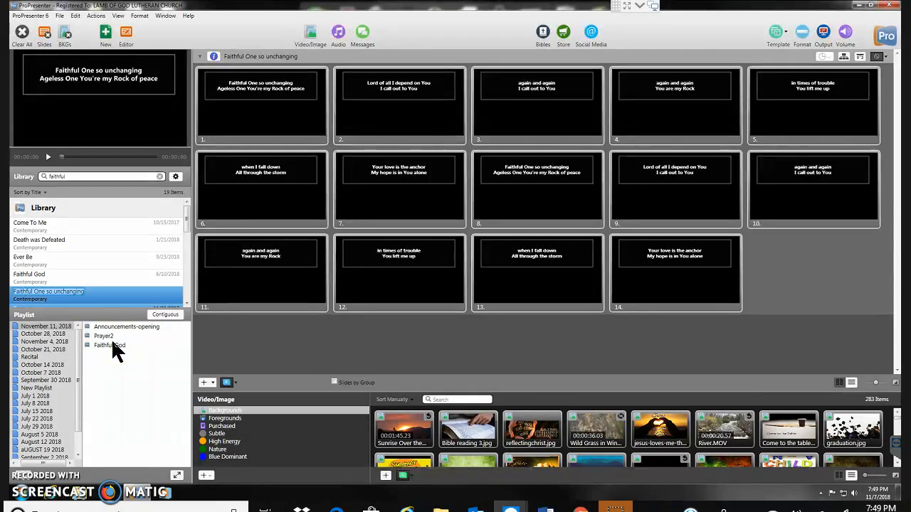
{"action": "key", "text": "End"}
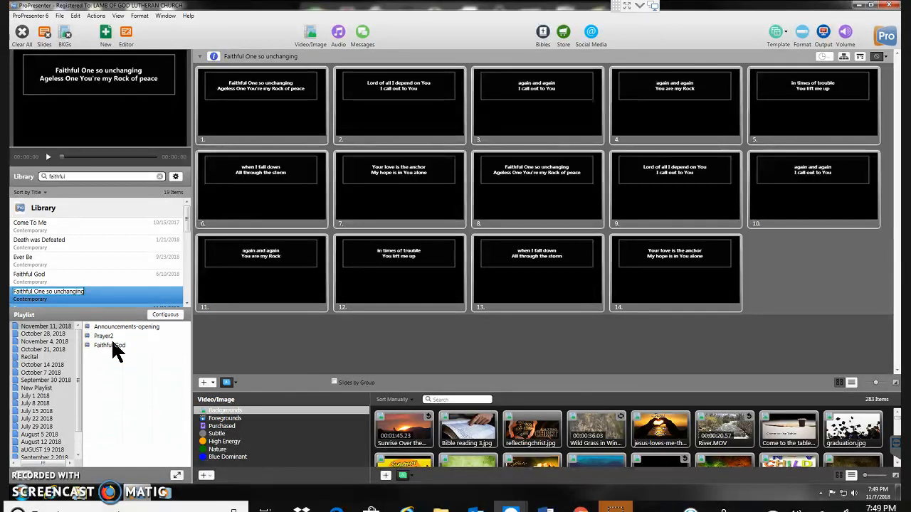
{"action": "key", "text": "BackSpace"}
{"action": "key", "text": "BackSpace"}
{"action": "key", "text": "BackSpace"}
{"action": "key", "text": "BackSpace"}
{"action": "key", "text": "BackSpace"}
{"action": "key", "text": "BackSpace"}
{"action": "key", "text": "BackSpace"}
{"action": "key", "text": "BackSpace"}
{"action": "key", "text": "BackSpace"}
{"action": "key", "text": "BackSpace"}
{"action": "key", "text": "BackSpace"}
{"action": "key", "text": "BackSpace"}
{"action": "key", "text": "BackSpace"}
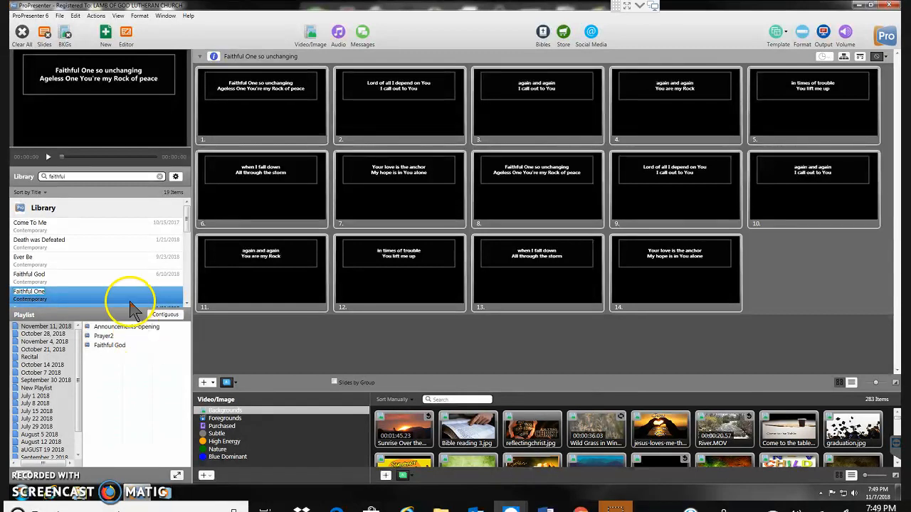
{"action": "left_click", "coordinate": [129, 302]}
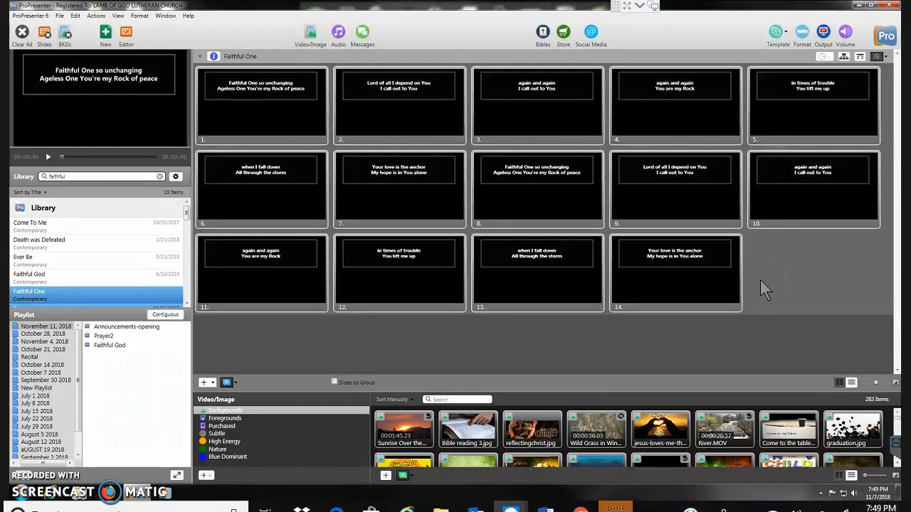
- Label the group beginning at the first slide as Verse 1
{"action": "left_click", "coordinate": [271, 130]}
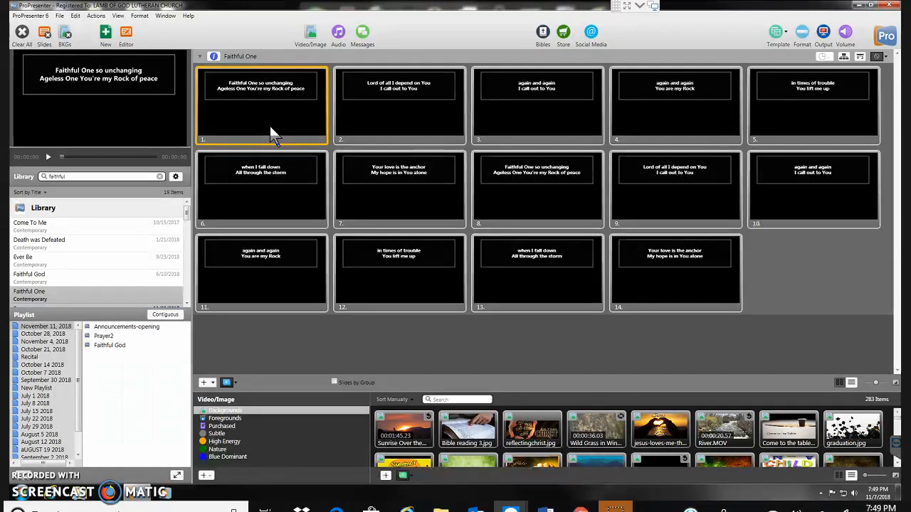
{"action": "right_click", "coordinate": [269, 127]}
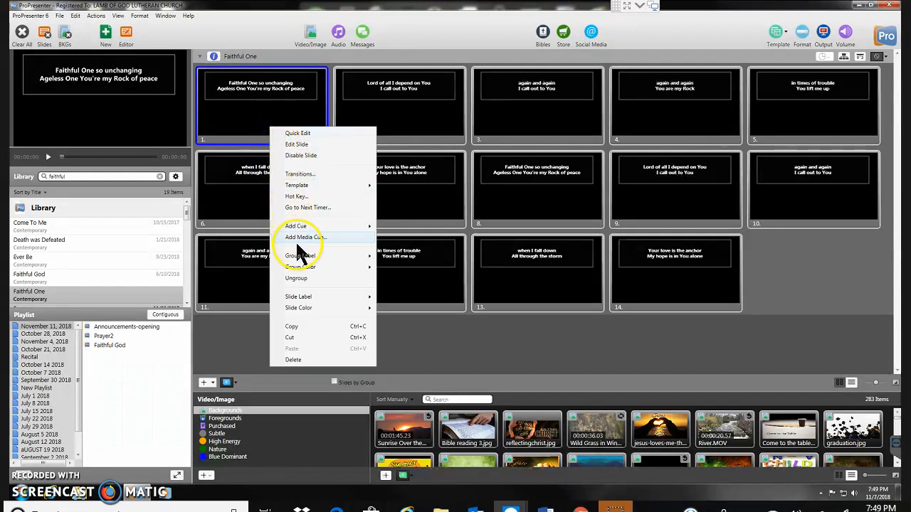
{"action": "mouse_move", "coordinate": [297, 253]}
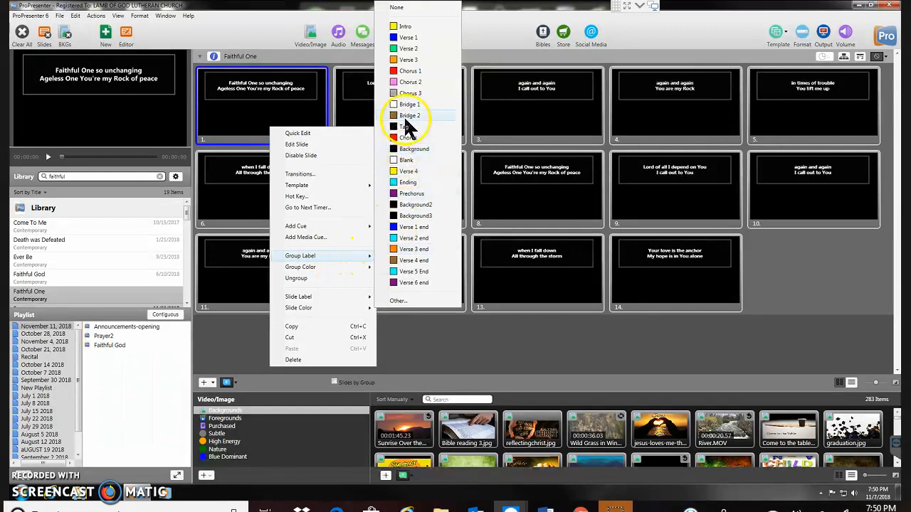
{"action": "left_click", "coordinate": [412, 34]}
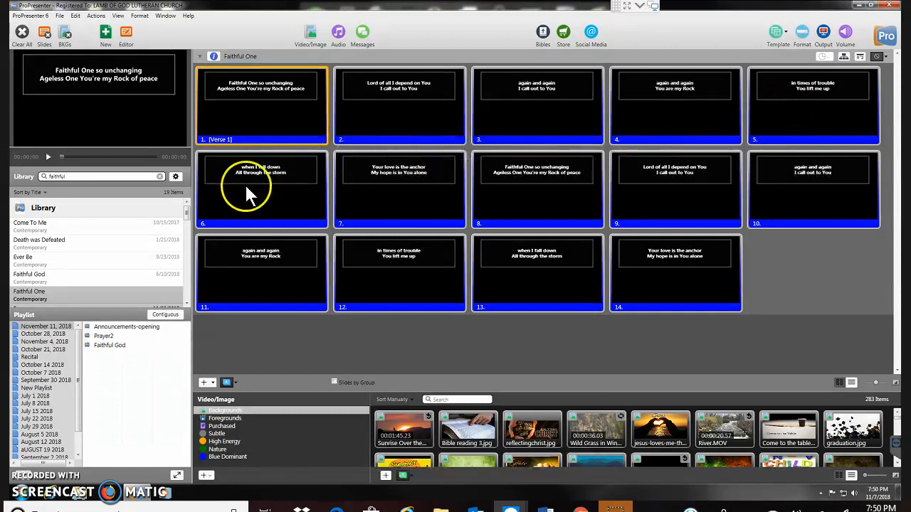
- Start a new Verse 2 group at slide 8, where "Faithful One so unchanging" repeats
{"action": "right_click", "coordinate": [503, 208]}
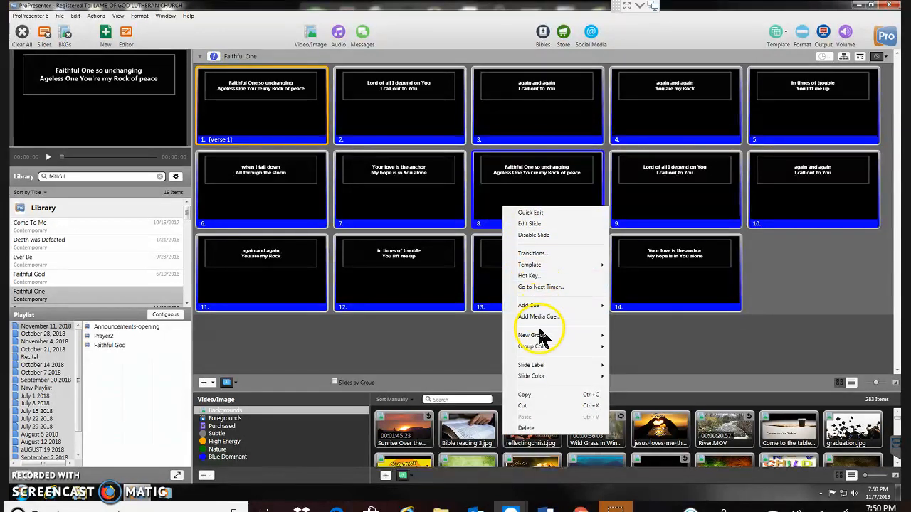
{"action": "mouse_move", "coordinate": [542, 337]}
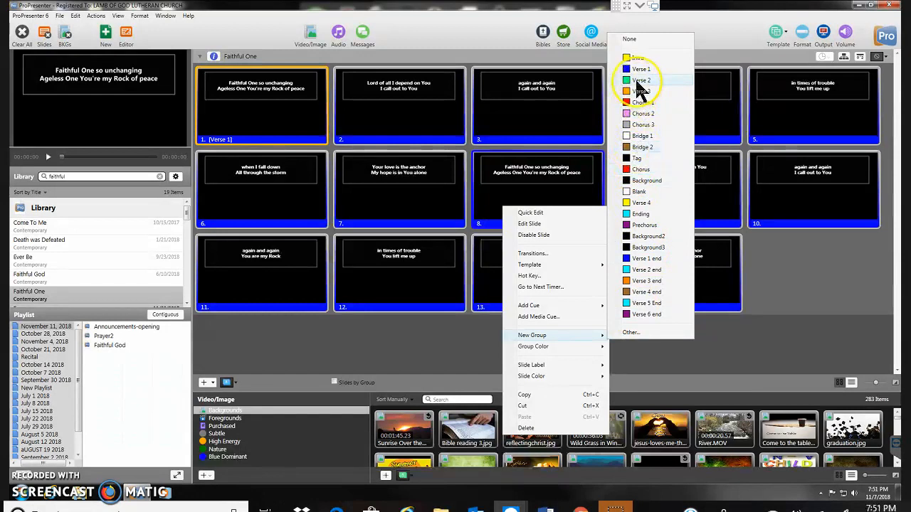
{"action": "left_click", "coordinate": [639, 80]}
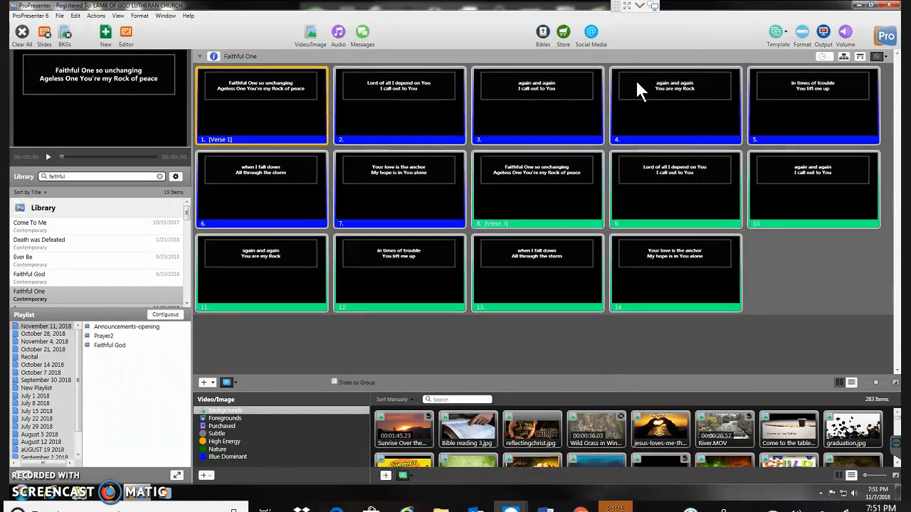